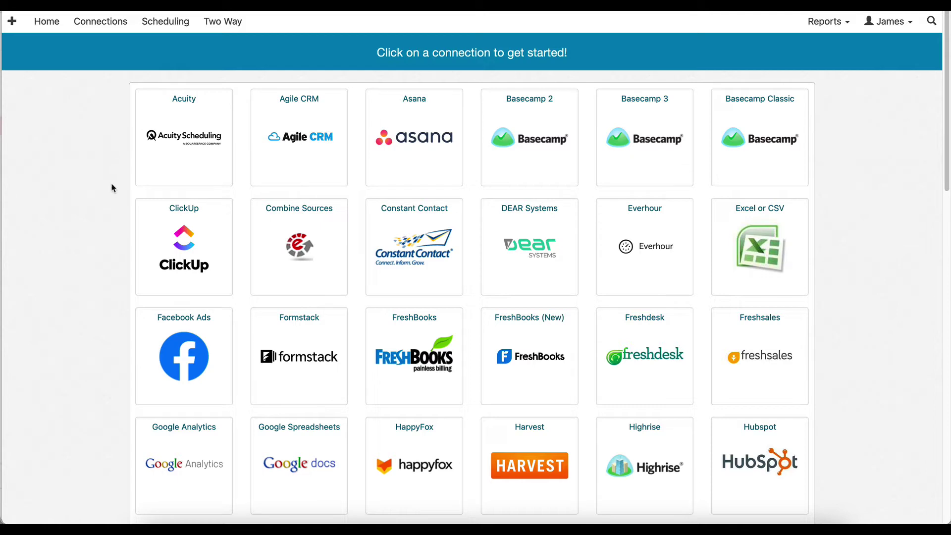
Create a new KatanaMRP source, reaching the connection setup that asks for an API key
{"action": "scroll", "coordinate": [113, 188], "scroll_direction": "down", "scroll_amount": 5}
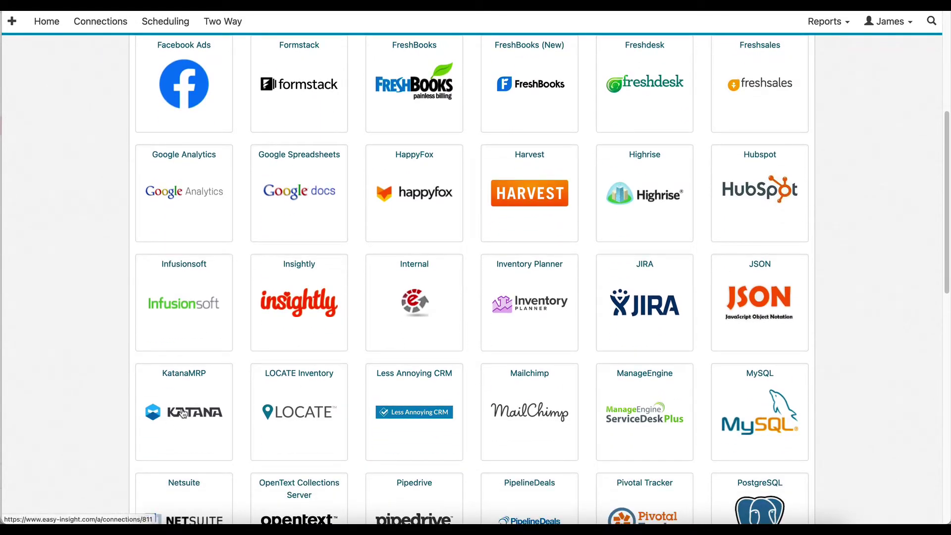
{"action": "left_click", "coordinate": [184, 414]}
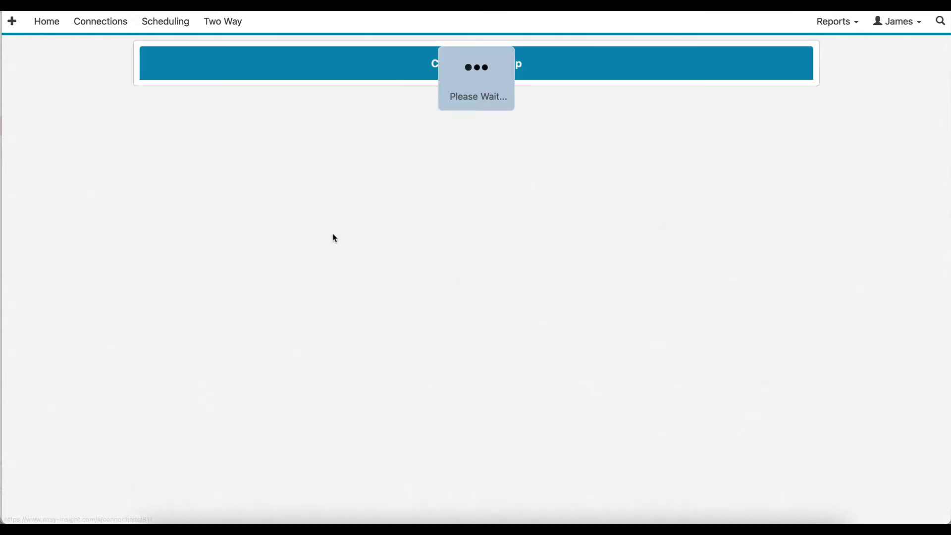
{"action": "left_click", "coordinate": [408, 121]}
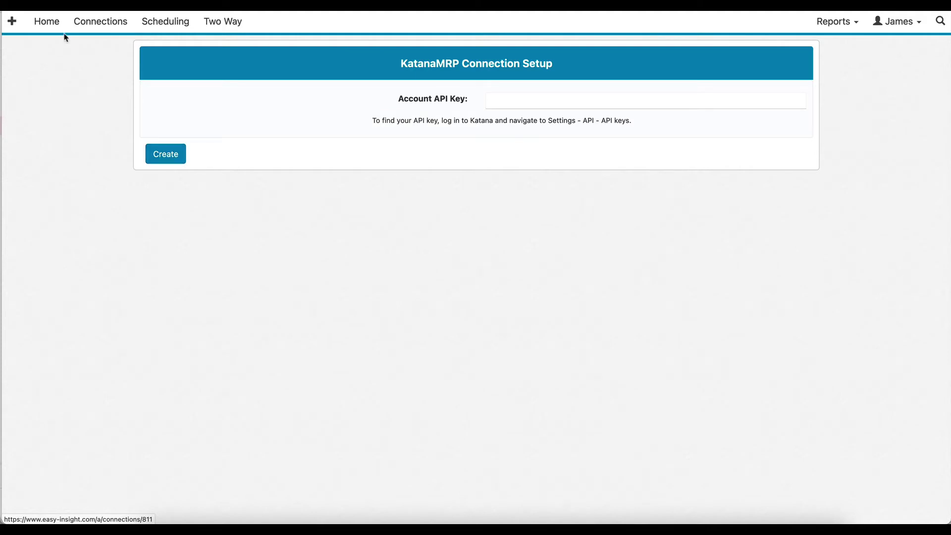
From the home page, open the KatanaMRP Katana Dashboard and drill into the Plate category's orders
{"action": "left_click", "coordinate": [51, 25]}
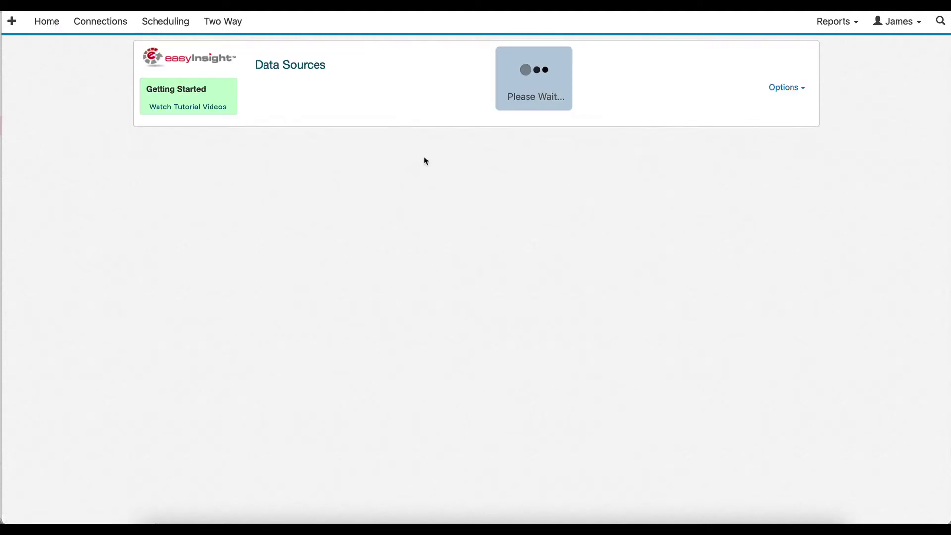
{"action": "left_click", "coordinate": [486, 178]}
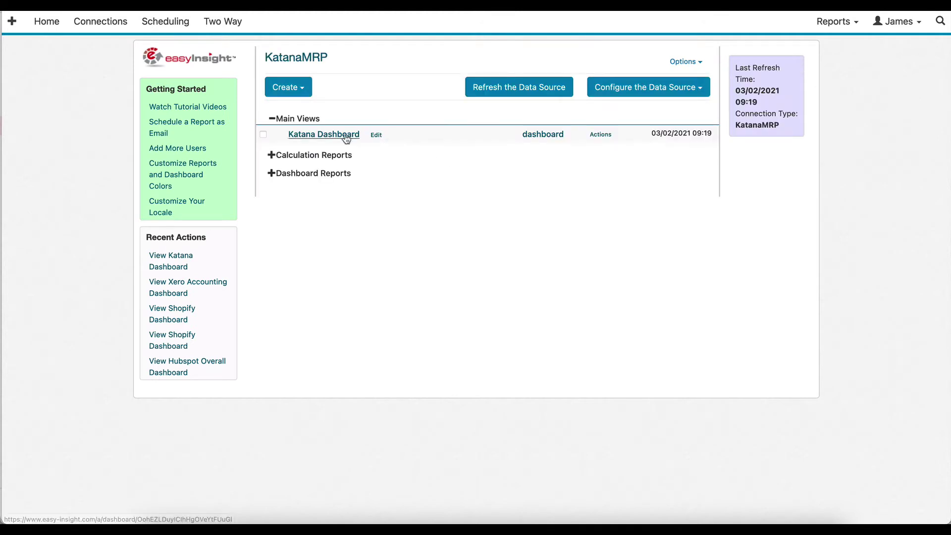
{"action": "left_click", "coordinate": [351, 131]}
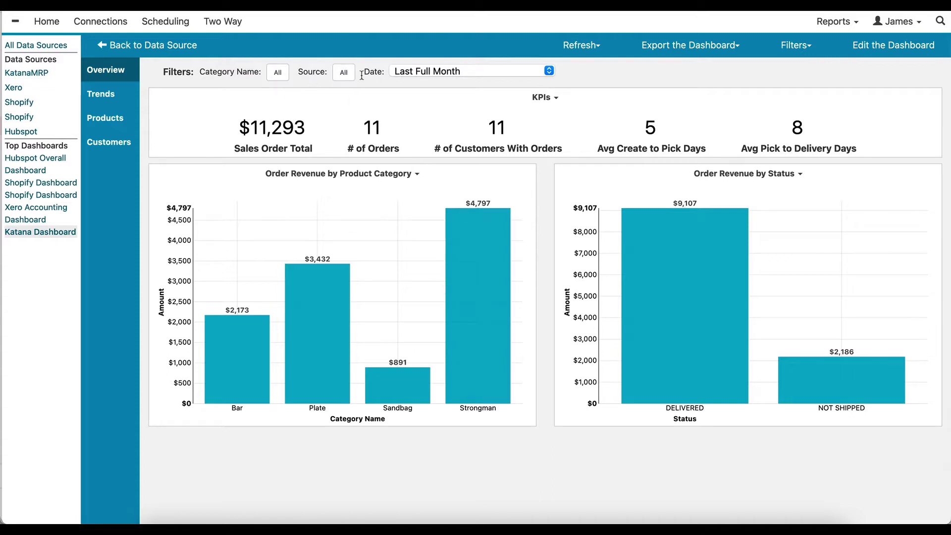
{"action": "left_click", "coordinate": [318, 333]}
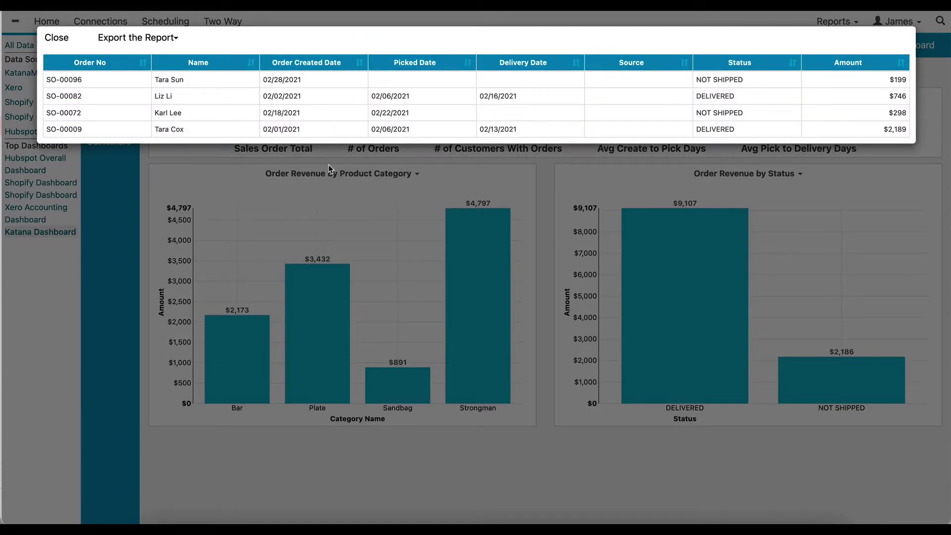
{"action": "left_click", "coordinate": [56, 38]}
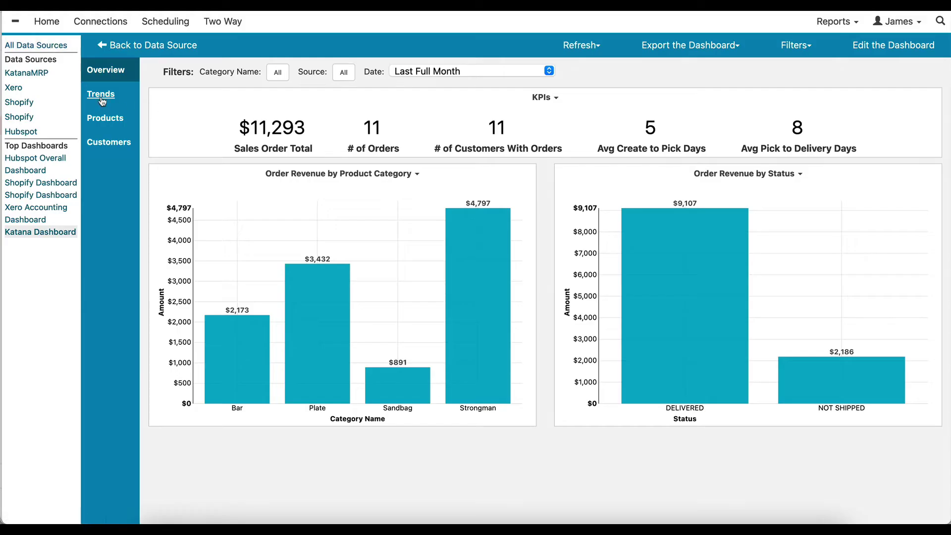
Look over the Katana Dashboard's Trends charts, then continue to the Products breakdown
{"action": "left_click", "coordinate": [101, 95]}
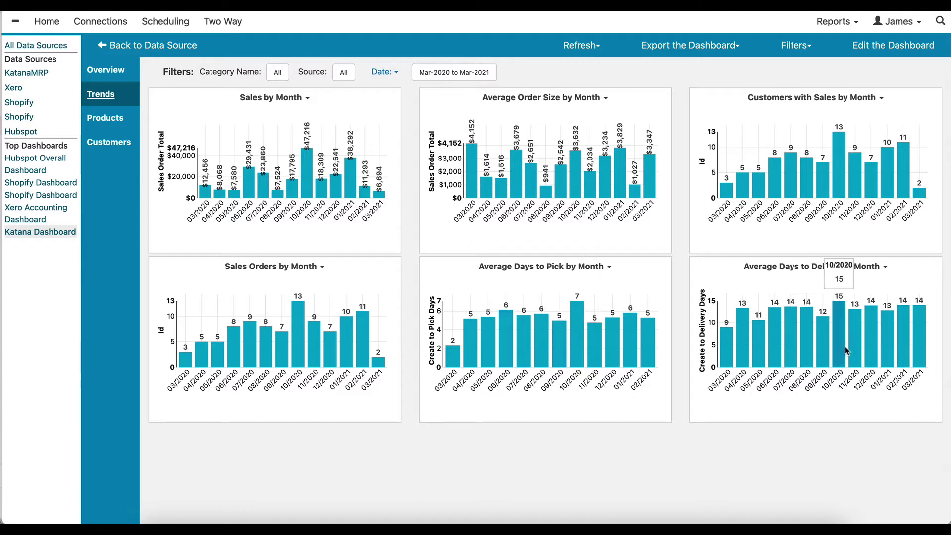
{"action": "left_click", "coordinate": [109, 125]}
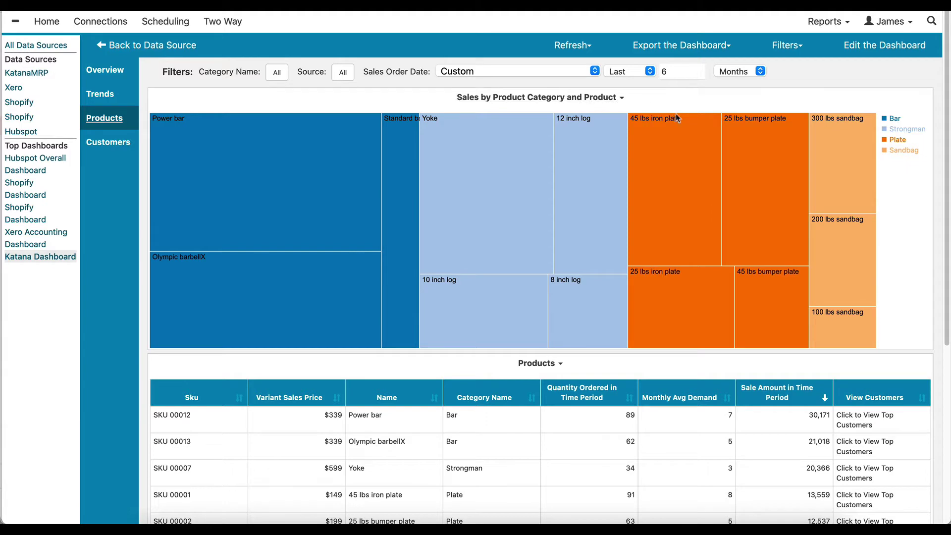
See the top customers for Power bar, then switch the dashboard to its Customers view
{"action": "scroll", "coordinate": [496, 392], "scroll_direction": "down", "scroll_amount": 3}
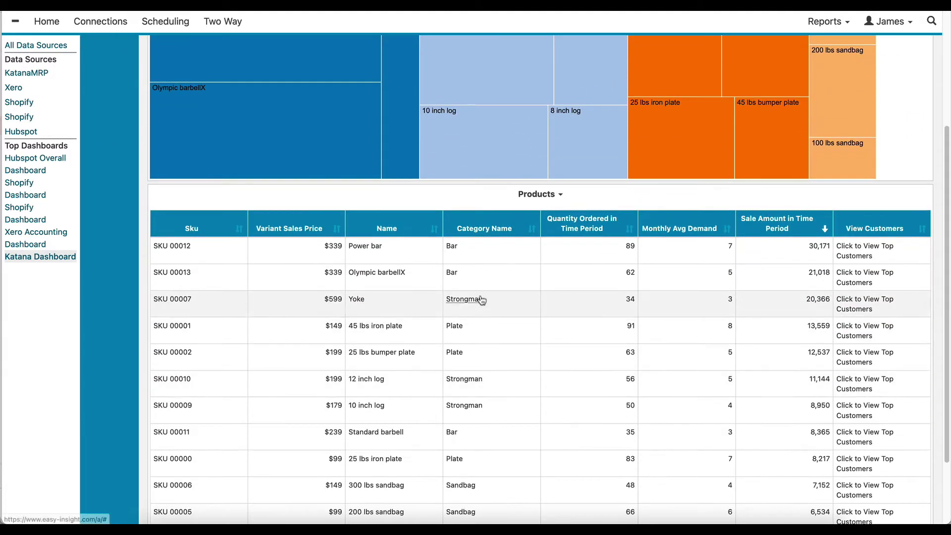
{"action": "left_click", "coordinate": [854, 256]}
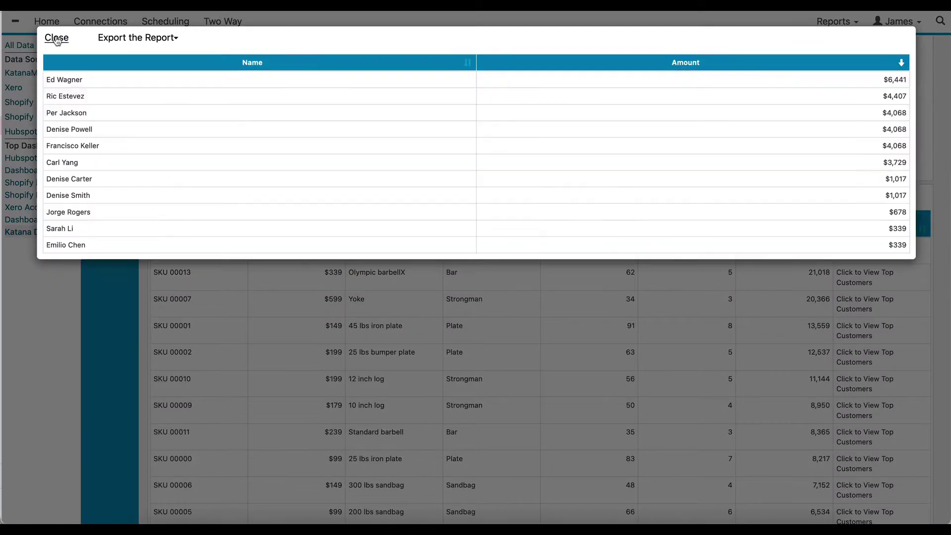
{"action": "left_click", "coordinate": [57, 40]}
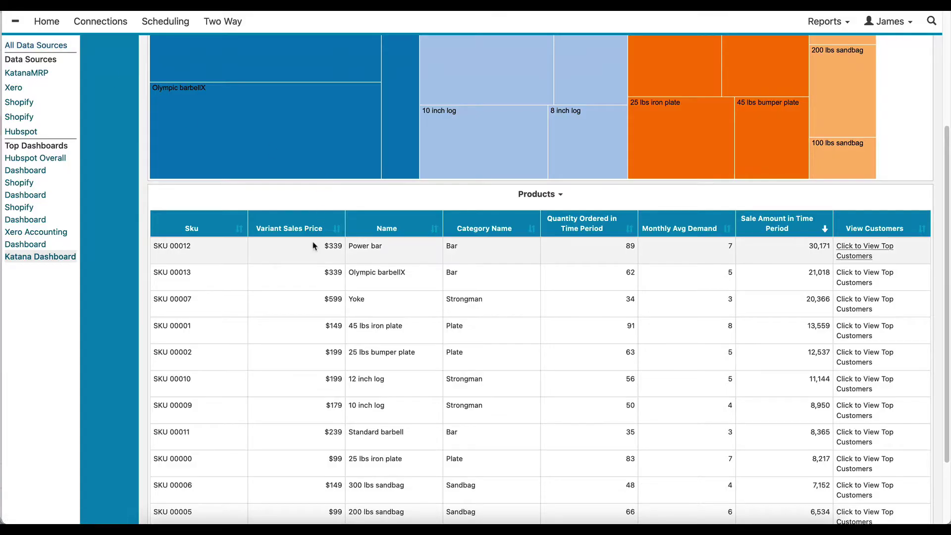
{"action": "scroll", "coordinate": [315, 245], "scroll_direction": "up", "scroll_amount": 4}
{"action": "left_click", "coordinate": [100, 144]}
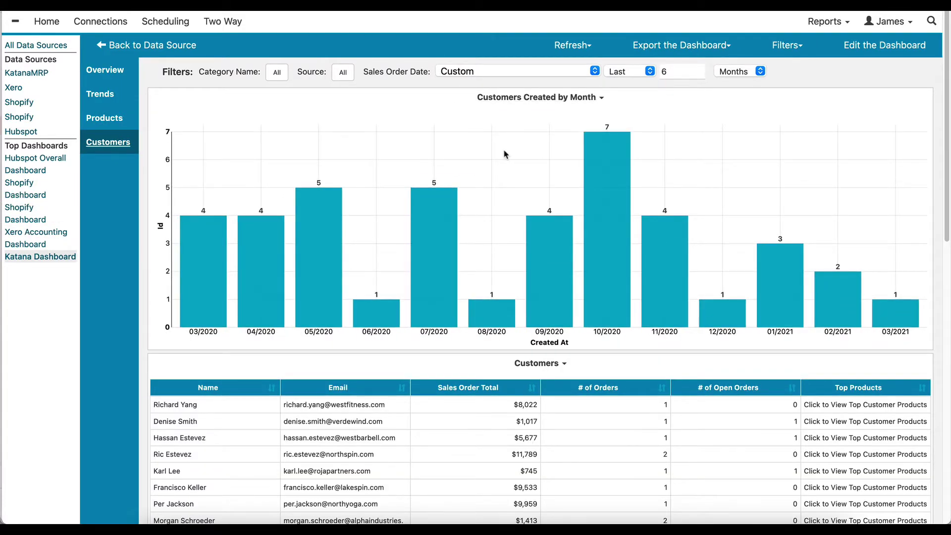
Inspect one customer's top products, expanding Power bar down to its SKU
{"action": "scroll", "coordinate": [505, 154], "scroll_direction": "down", "scroll_amount": 3}
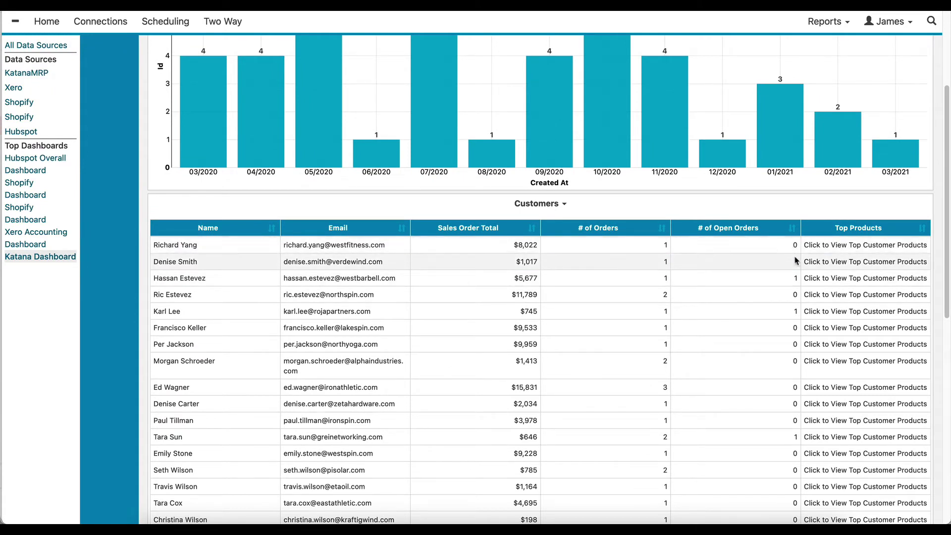
{"action": "left_click", "coordinate": [818, 263]}
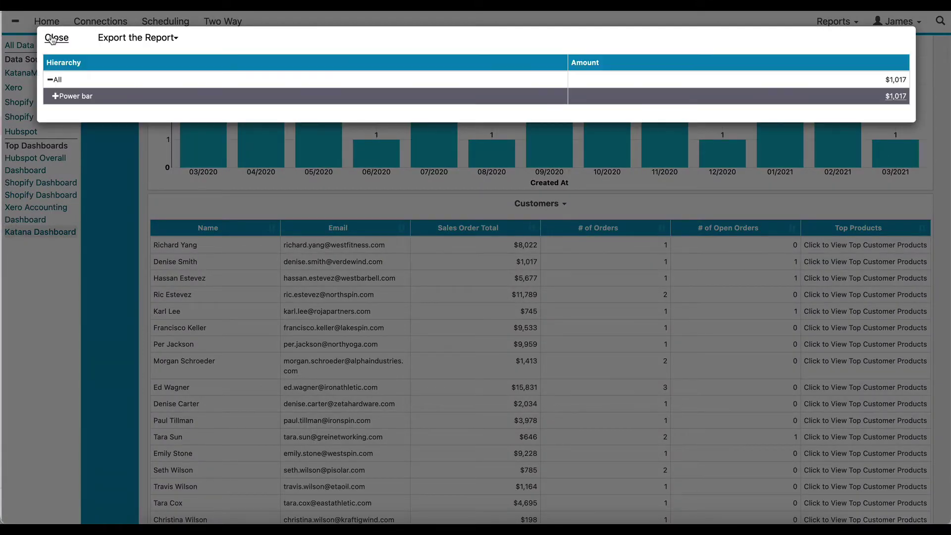
{"action": "left_click", "coordinate": [55, 97]}
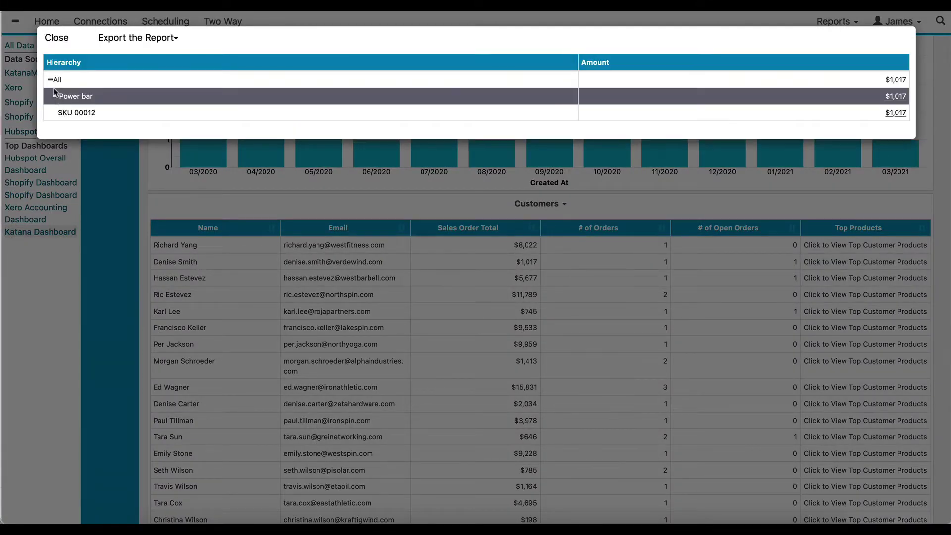
{"action": "left_click", "coordinate": [56, 40]}
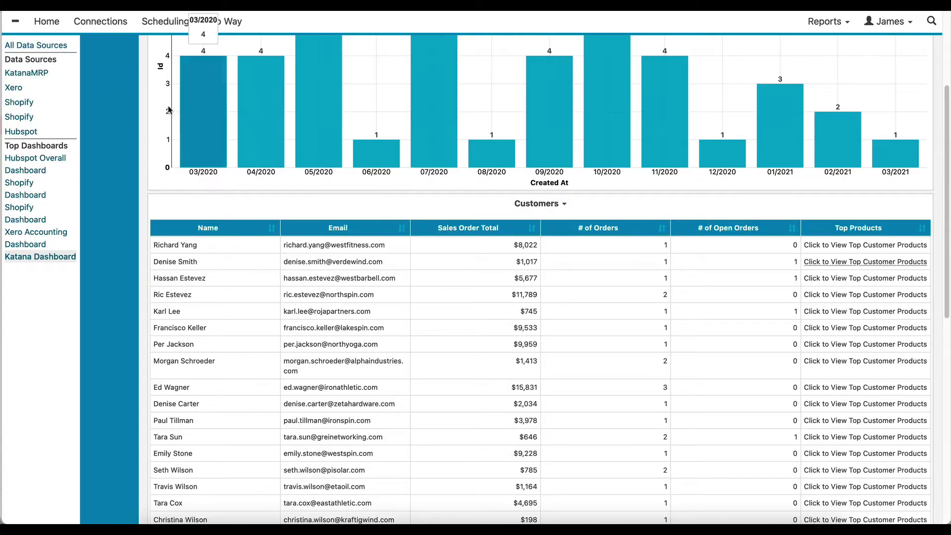
{"action": "scroll", "coordinate": [158, 99], "scroll_direction": "up", "scroll_amount": 3}
Create a new KatanaMRP report with Products - Name and Sales Line Fields - Amount columns
{"action": "left_click", "coordinate": [154, 45]}
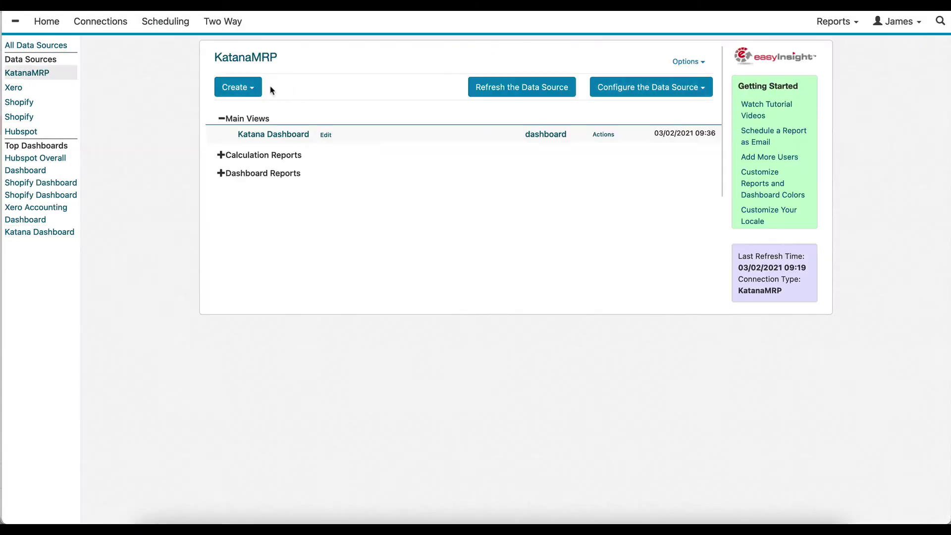
{"action": "left_click", "coordinate": [237, 88]}
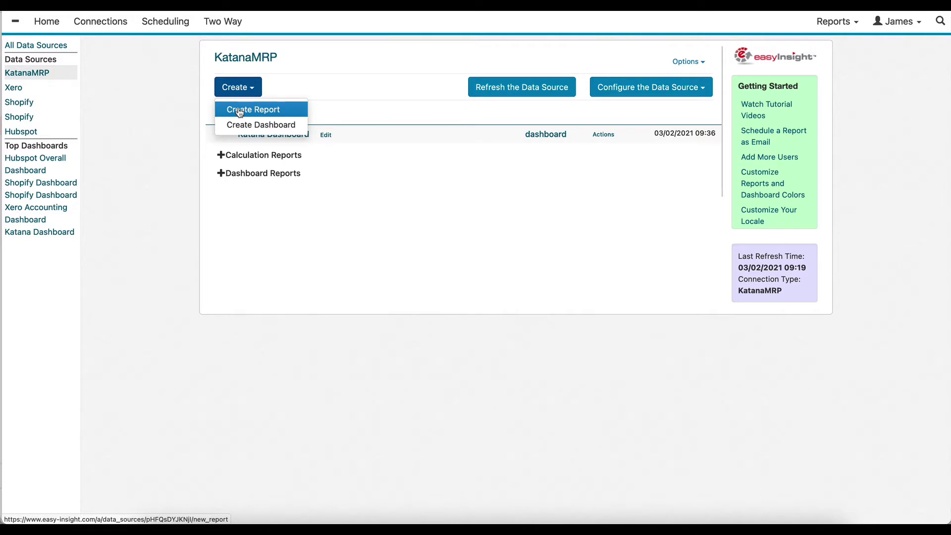
{"action": "left_click", "coordinate": [239, 110]}
{"action": "left_click", "coordinate": [260, 145]}
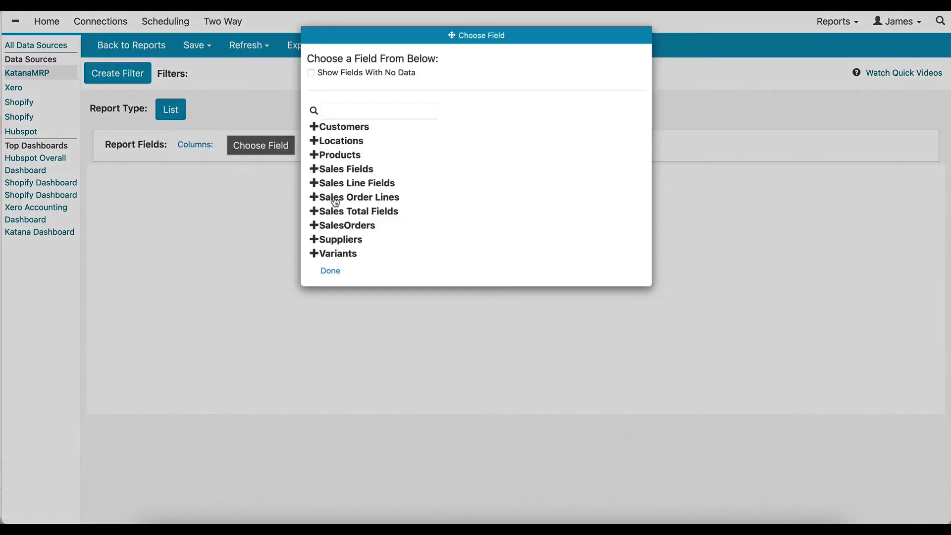
{"action": "left_click", "coordinate": [330, 155]}
{"action": "left_click", "coordinate": [341, 335]}
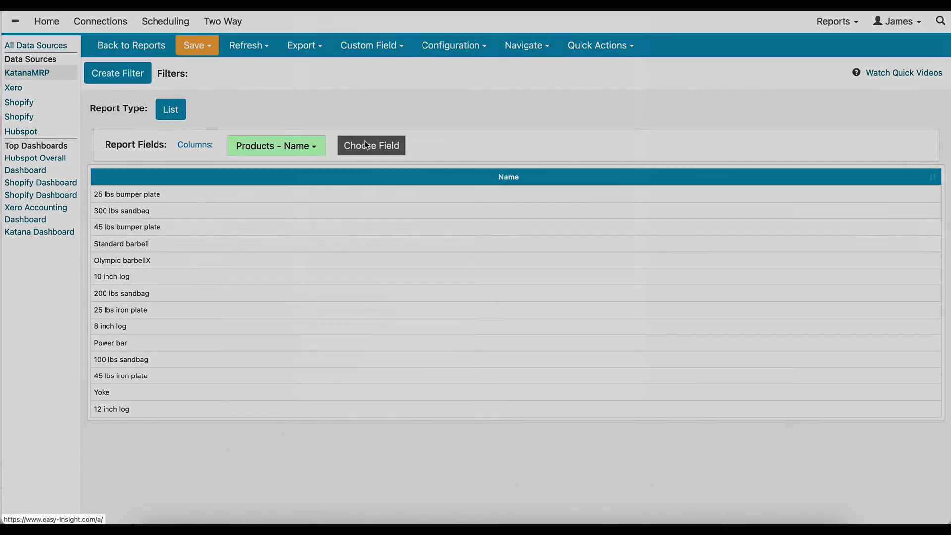
{"action": "left_click", "coordinate": [367, 144]}
{"action": "scroll", "coordinate": [353, 356], "scroll_direction": "down", "scroll_amount": 1}
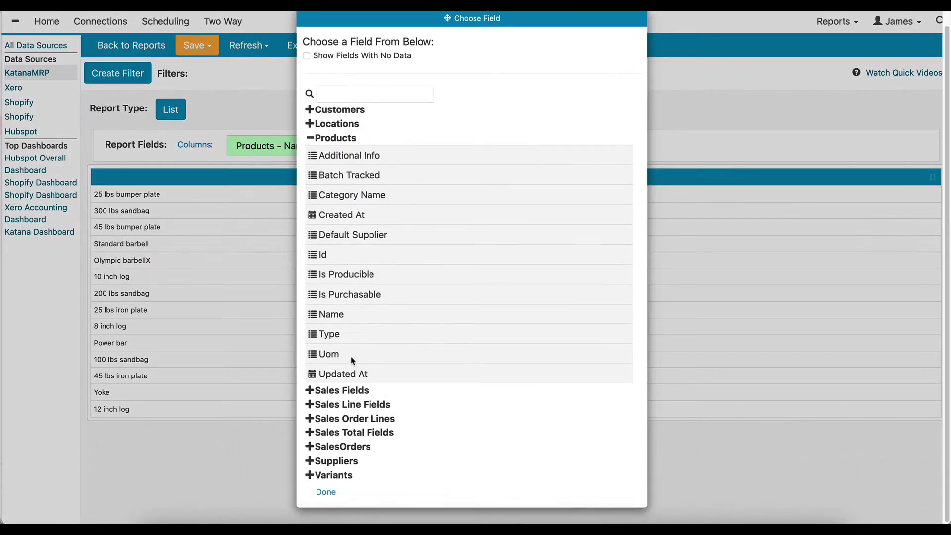
{"action": "left_click", "coordinate": [355, 401]}
{"action": "left_click", "coordinate": [361, 420]}
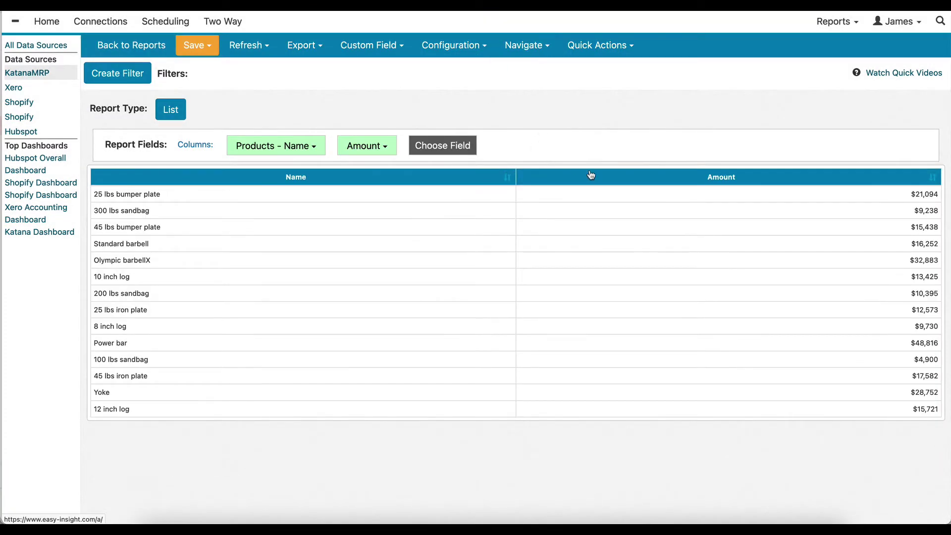
Make it a column chart filtered to 10 inch log, 100 lbs sandbag, 12 inch log, 200 lbs sandbag
{"action": "left_click", "coordinate": [181, 117]}
{"action": "left_click", "coordinate": [693, 61]}
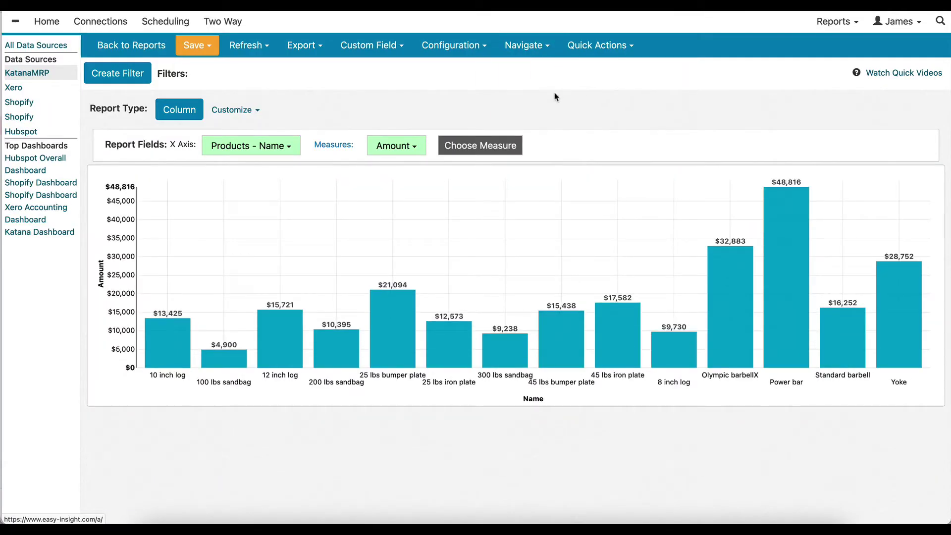
{"action": "left_click", "coordinate": [283, 144]}
{"action": "left_click", "coordinate": [280, 179]}
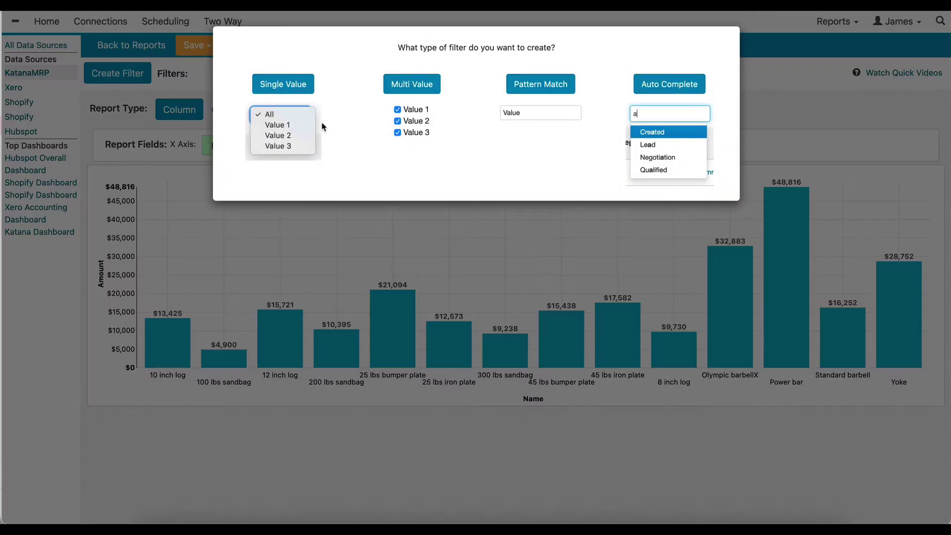
{"action": "left_click", "coordinate": [389, 89]}
{"action": "left_click", "coordinate": [292, 75]}
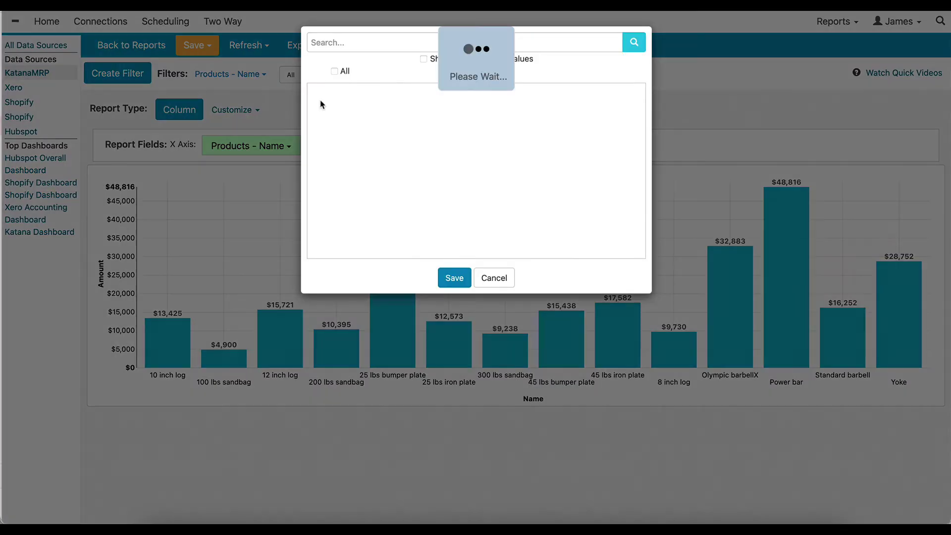
{"action": "left_click", "coordinate": [334, 72]}
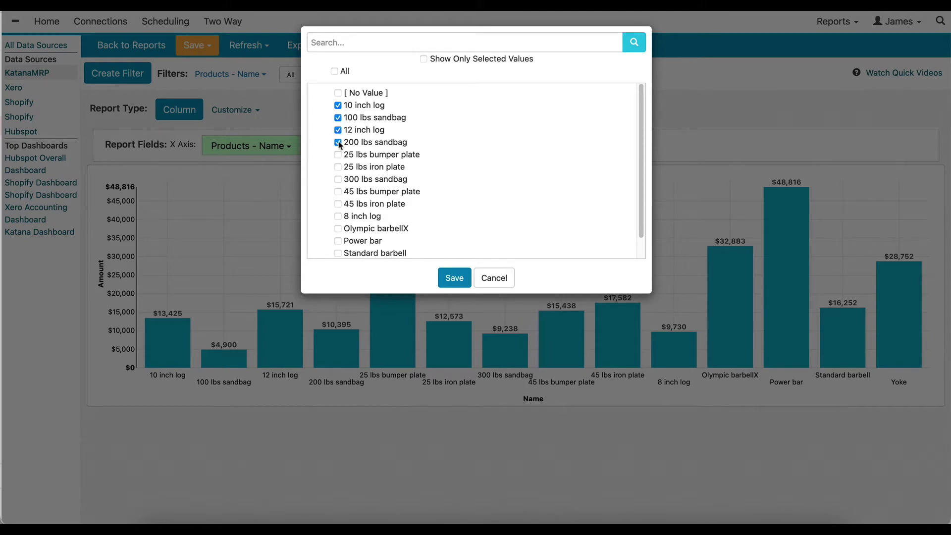
{"action": "left_click", "coordinate": [448, 276]}
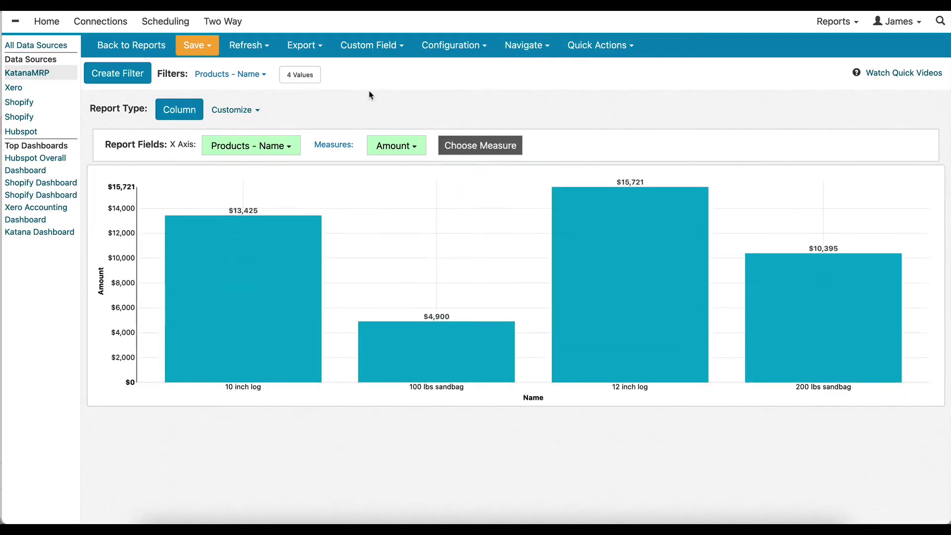
Convert the report to a crosstab with SalesOrders - Created At columns grouped by Quarter - Year
{"action": "left_click", "coordinate": [177, 108]}
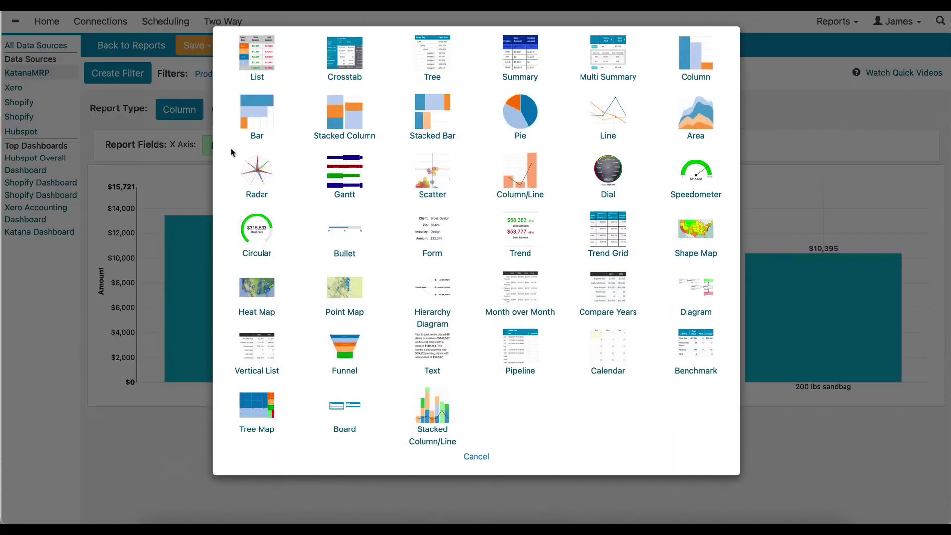
{"action": "left_click", "coordinate": [345, 64]}
{"action": "left_click", "coordinate": [496, 145]}
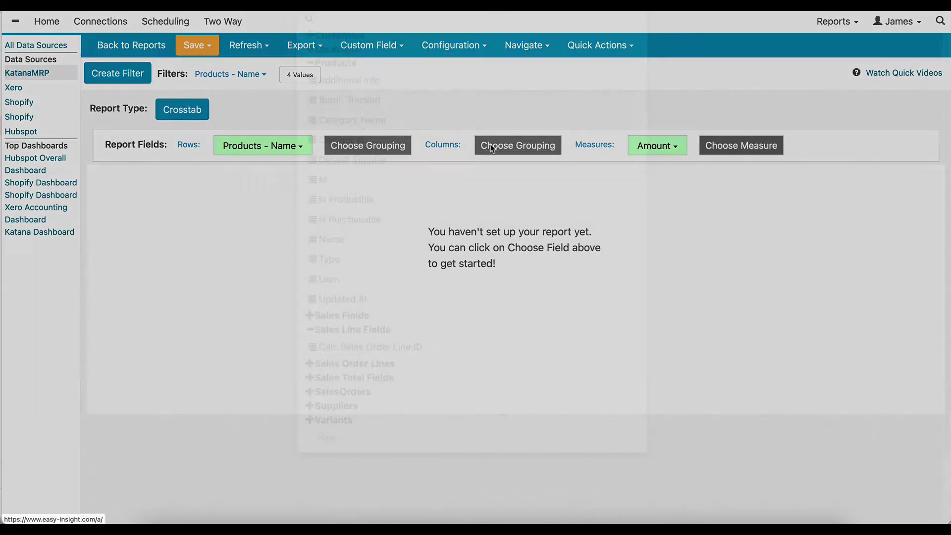
{"action": "scroll", "coordinate": [342, 347], "scroll_direction": "down", "scroll_amount": 3}
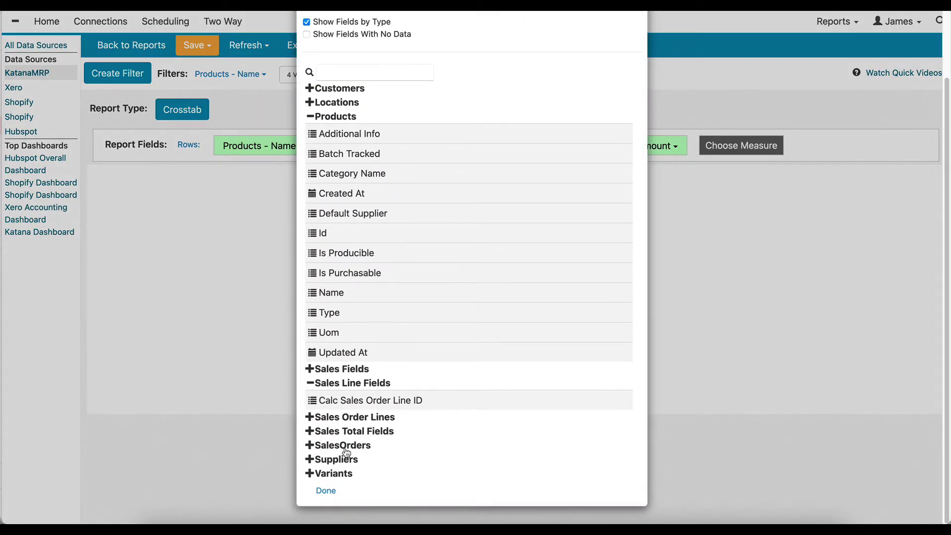
{"action": "left_click", "coordinate": [345, 450]}
{"action": "scroll", "coordinate": [347, 454], "scroll_direction": "down", "scroll_amount": 1}
{"action": "left_click", "coordinate": [350, 464]}
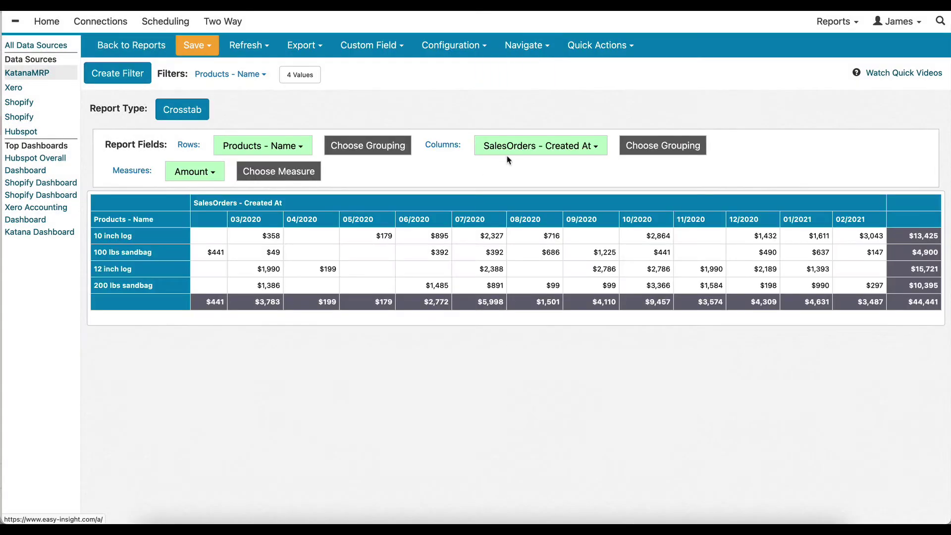
{"action": "left_click", "coordinate": [523, 148]}
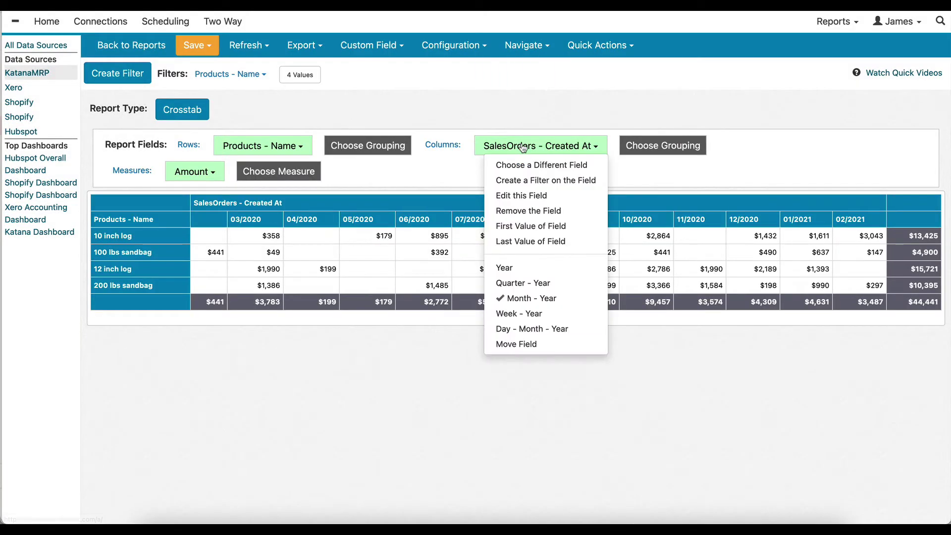
{"action": "left_click", "coordinate": [547, 286]}
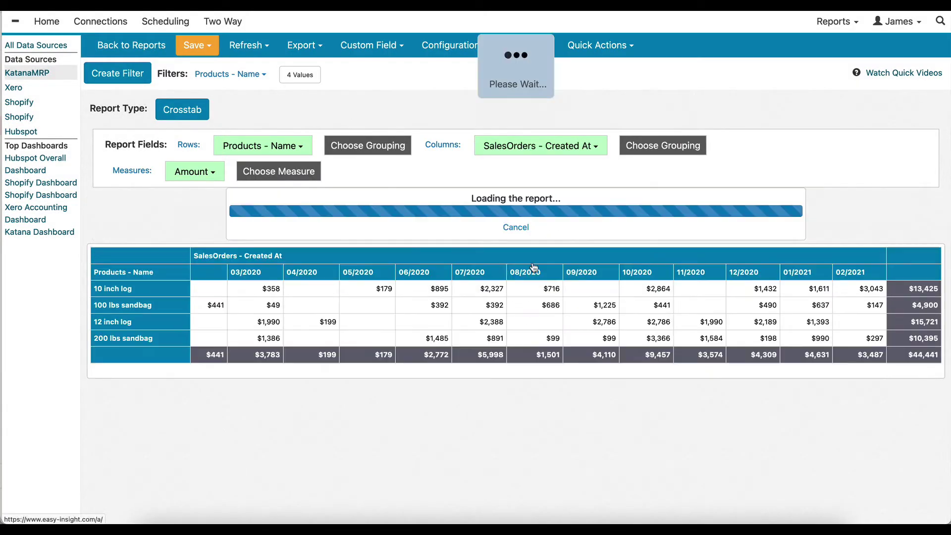
{"action": "left_click", "coordinate": [492, 144]}
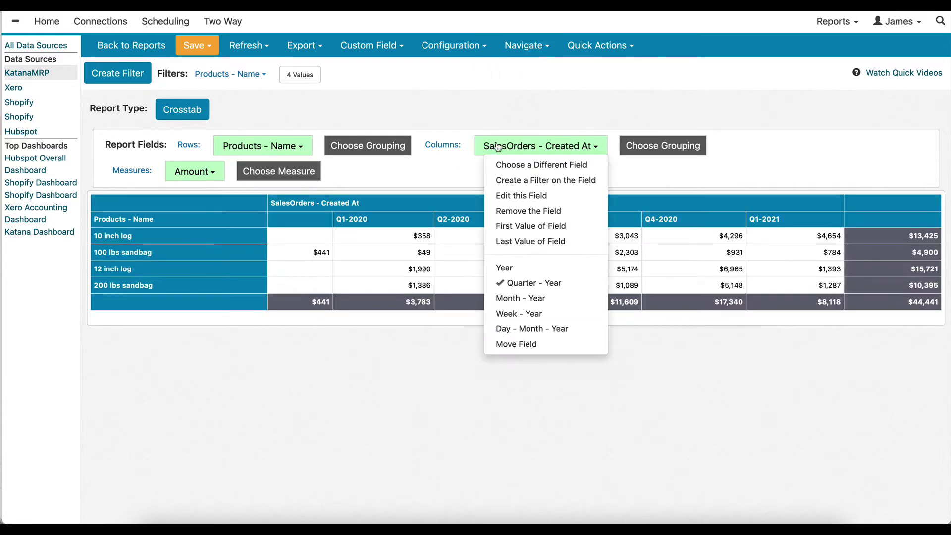
Filter Created At by quarter to the range Q3 2020 through Q4 2021
{"action": "left_click", "coordinate": [521, 180]}
{"action": "left_click", "coordinate": [491, 121]}
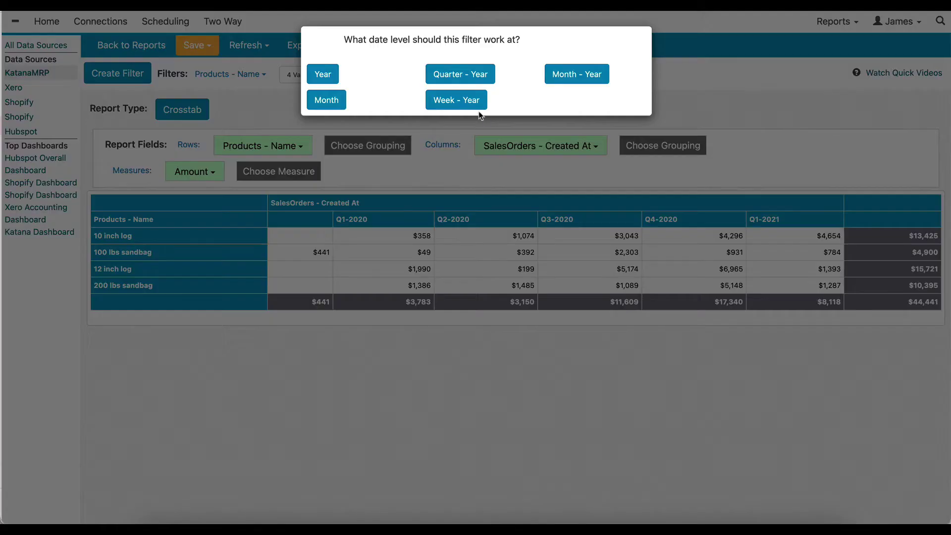
{"action": "left_click", "coordinate": [465, 74]}
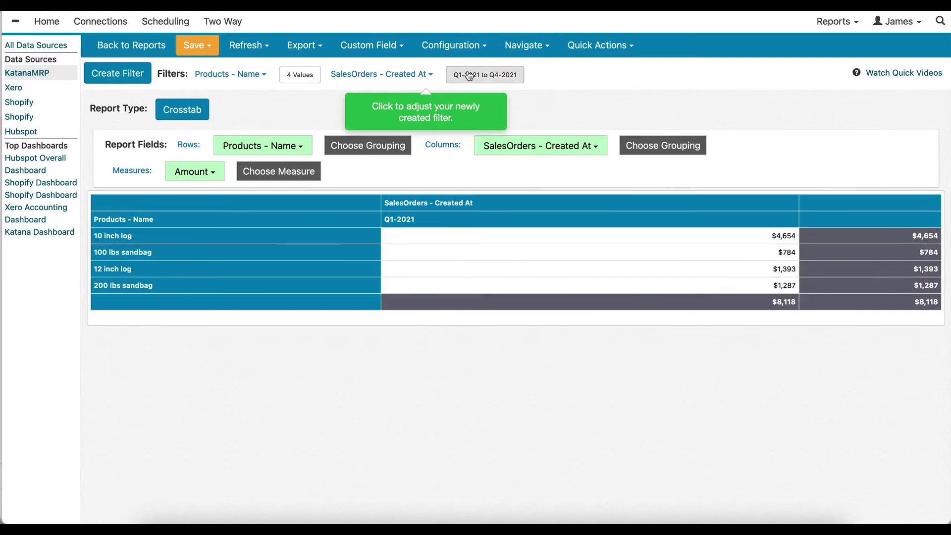
{"action": "left_click", "coordinate": [426, 75]}
{"action": "left_click", "coordinate": [358, 42]}
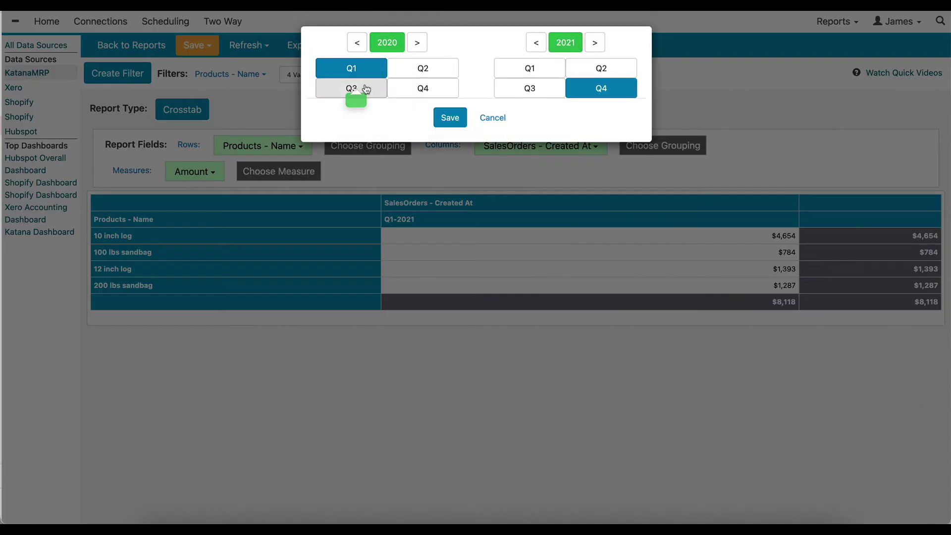
{"action": "left_click", "coordinate": [351, 88]}
{"action": "left_click", "coordinate": [448, 116]}
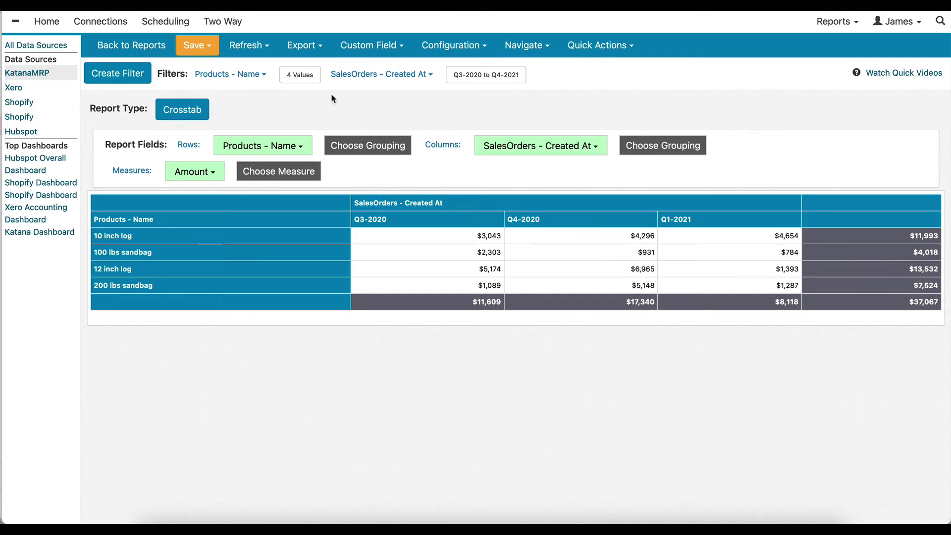
{"action": "left_click", "coordinate": [308, 47]}
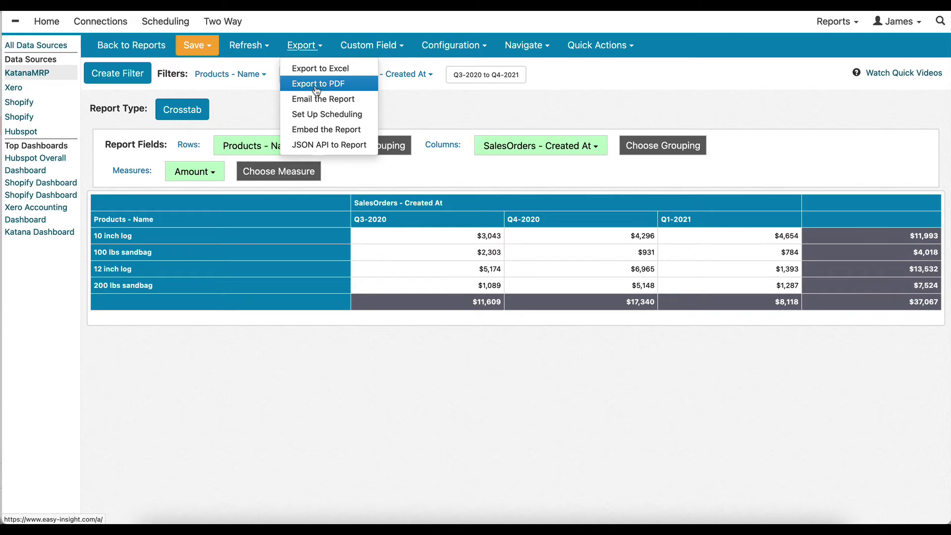
Browse the Export and Custom Field menus, then go Home and discard the unsaved report
{"action": "left_click", "coordinate": [460, 114]}
{"action": "left_click", "coordinate": [375, 48]}
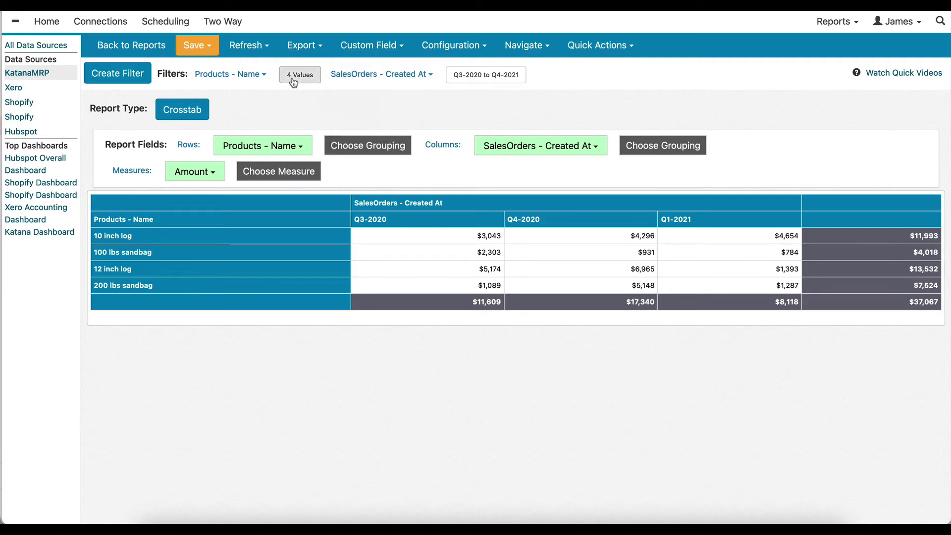
{"action": "left_click", "coordinate": [50, 22]}
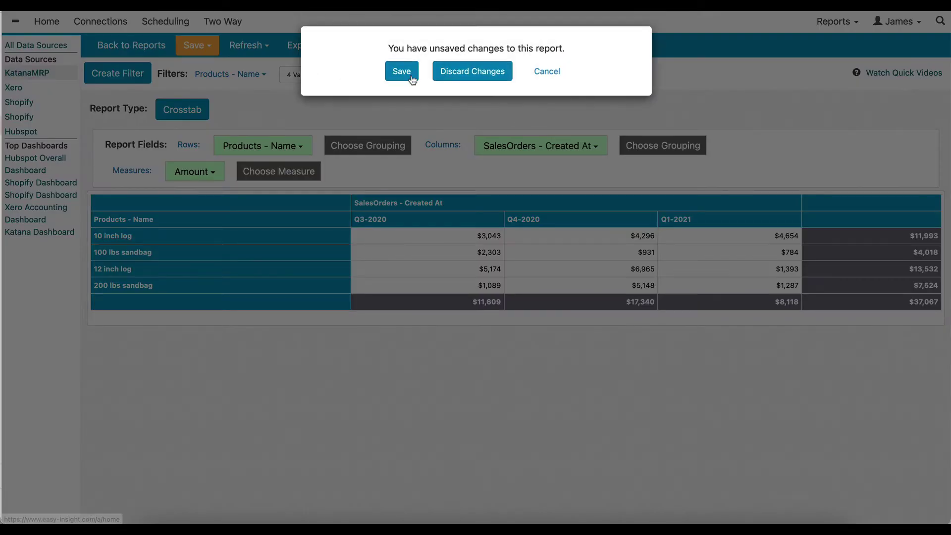
{"action": "left_click", "coordinate": [466, 79]}
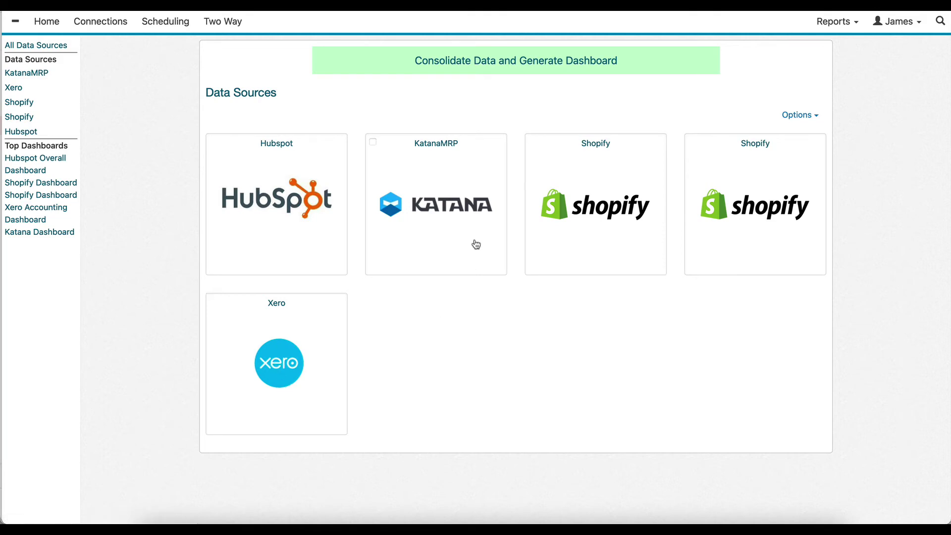
Auto-create the consolidated Your Business dashboard from Hubspot, KatanaMRP, Shopify and Xero data
{"action": "left_click", "coordinate": [470, 64]}
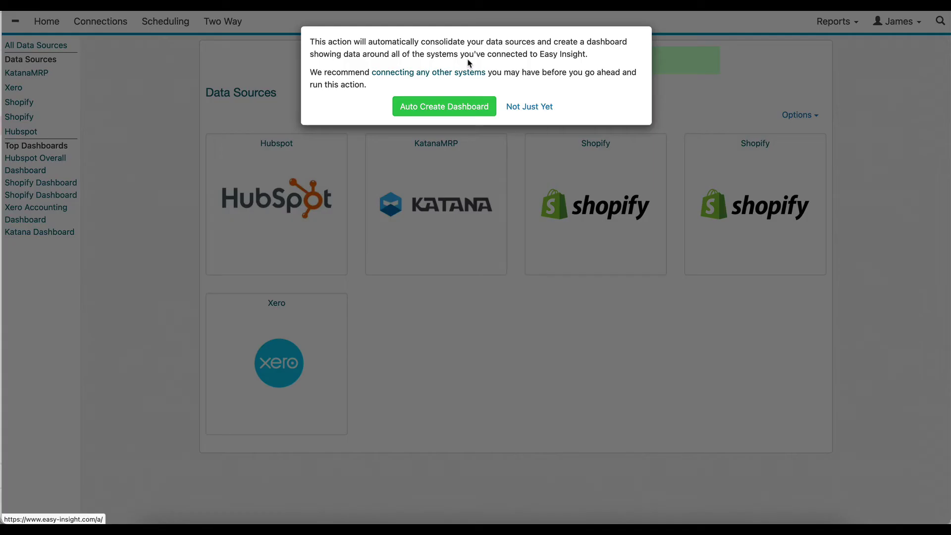
{"action": "left_click", "coordinate": [442, 101]}
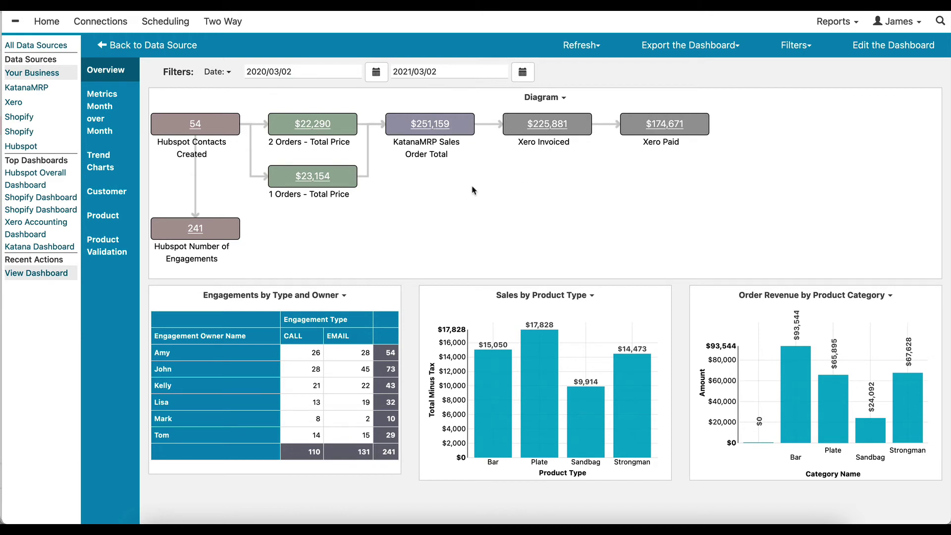
{"action": "left_click", "coordinate": [429, 125]}
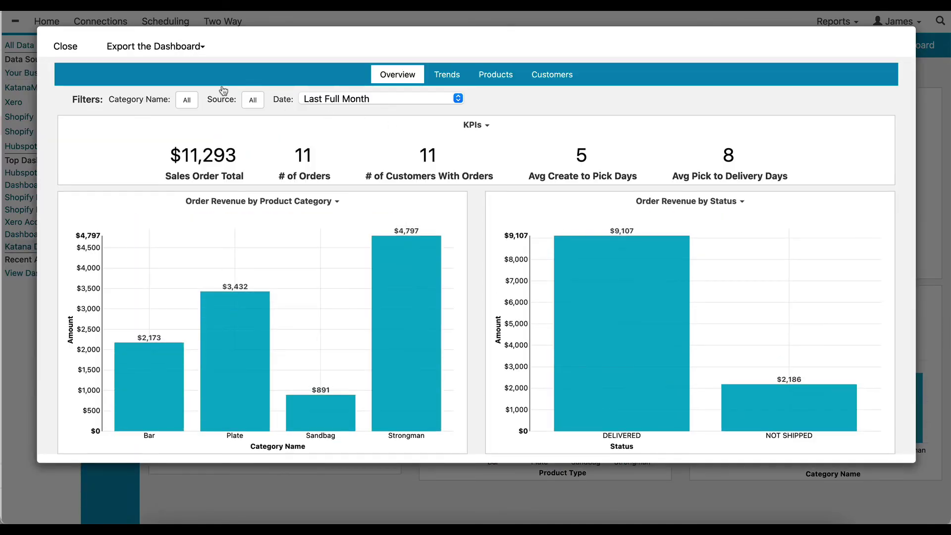
{"action": "left_click", "coordinate": [65, 46]}
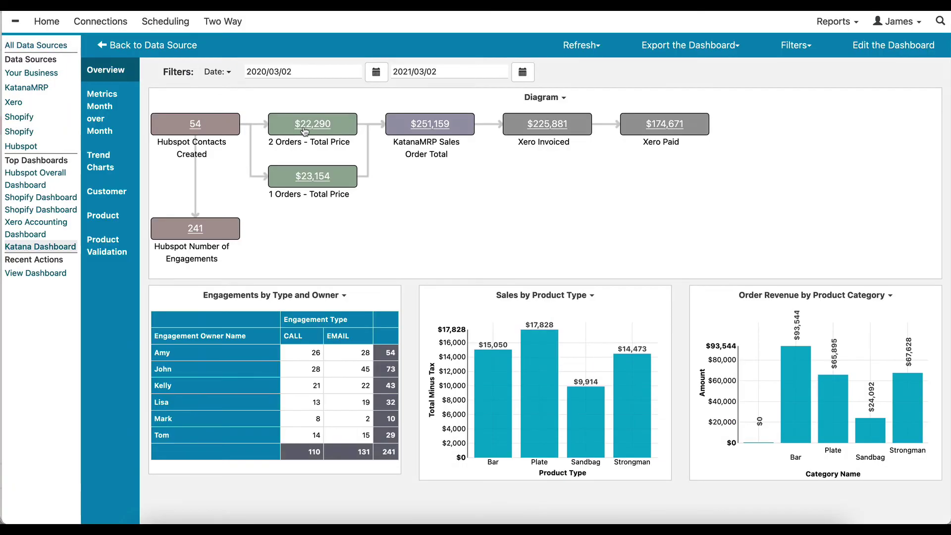
{"action": "left_click", "coordinate": [327, 128]}
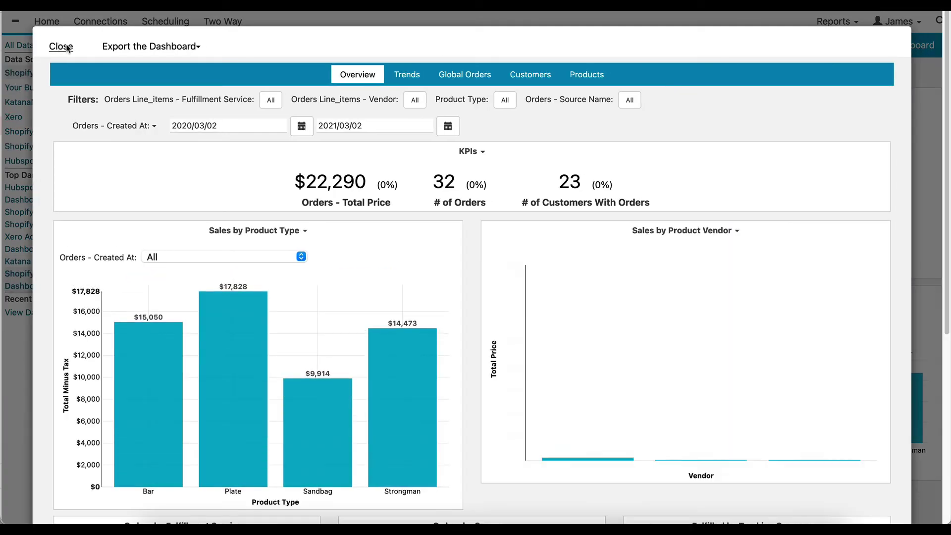
{"action": "left_click", "coordinate": [60, 47]}
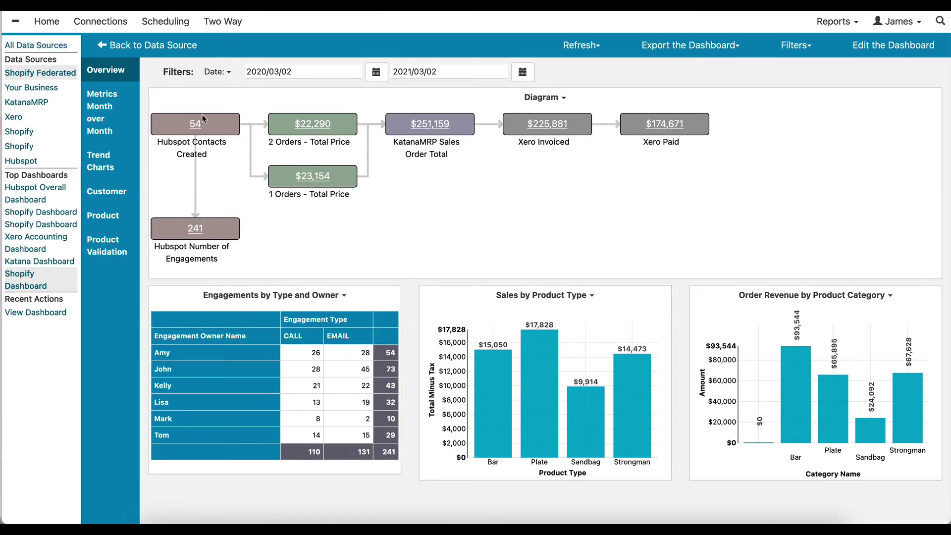
{"action": "left_click", "coordinate": [111, 103]}
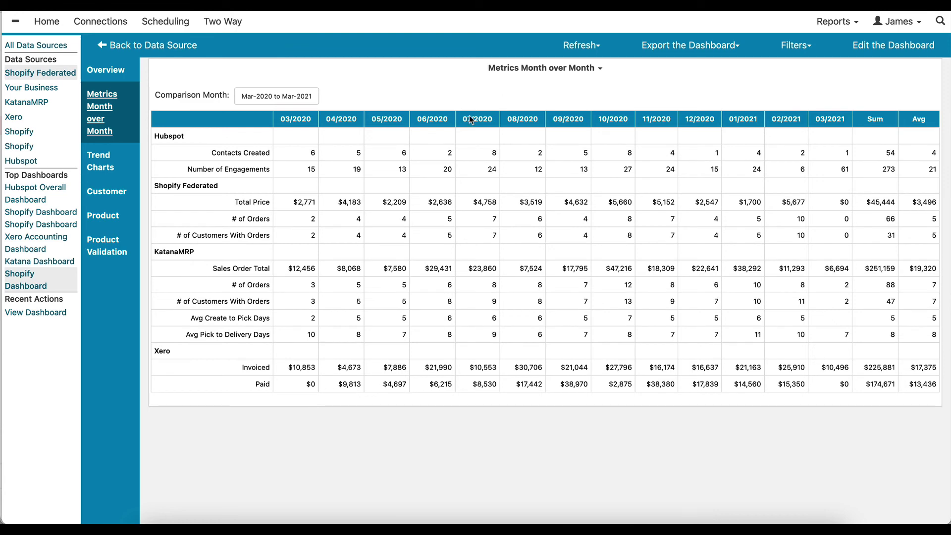
Browse the Customer and Product pages, ending on Product Validation's KatanaMRP and Shopify SKU columns
{"action": "left_click", "coordinate": [113, 191]}
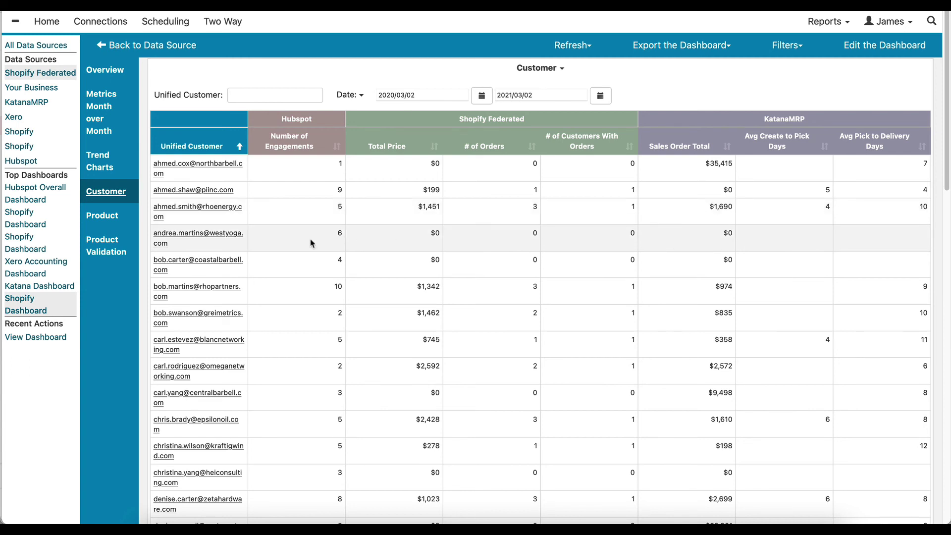
{"action": "left_click", "coordinate": [103, 215]}
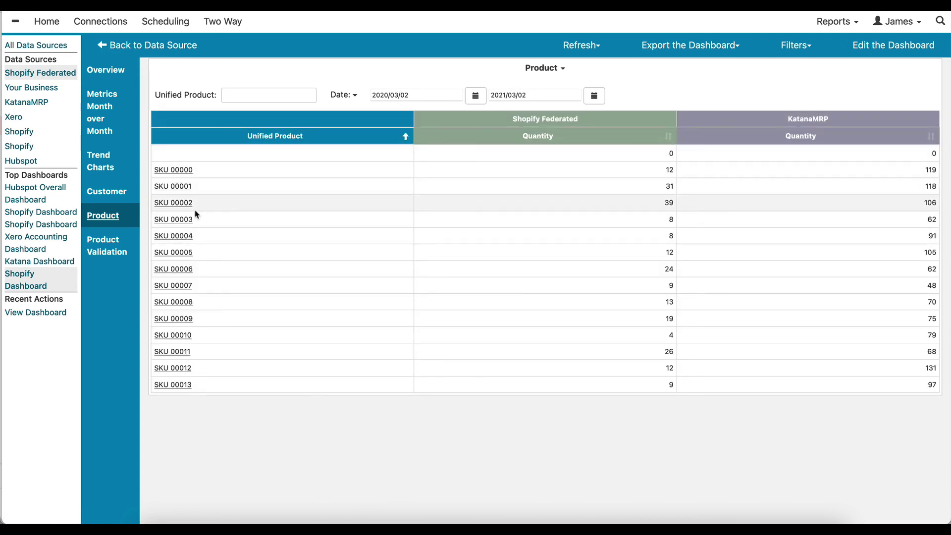
{"action": "left_click", "coordinate": [107, 245]}
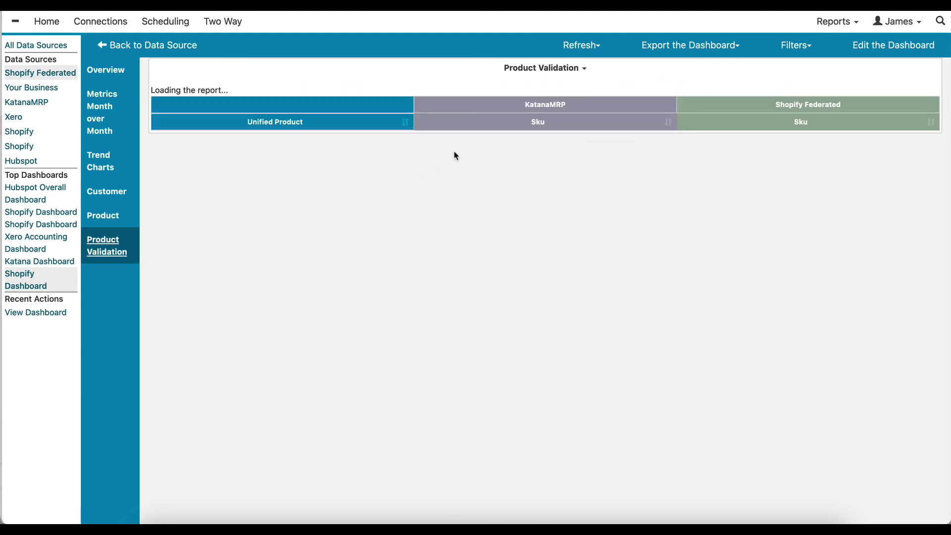